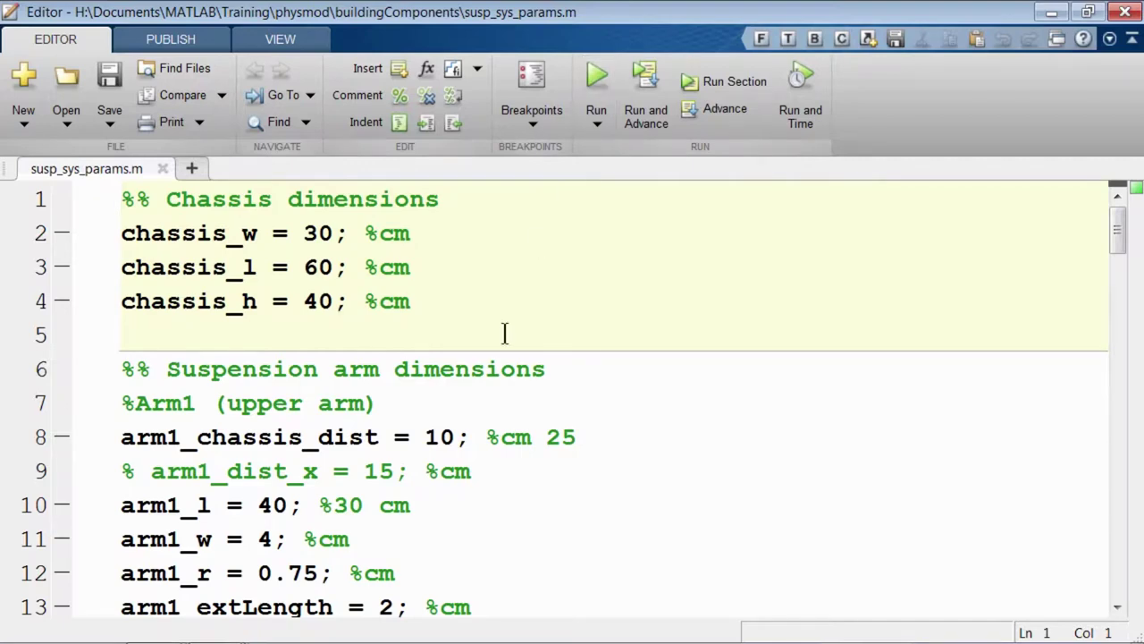
# Step: Switch to the Simulink model and set the Solid block's brick dimensions to [chassis_l chassis_w chassis_h]
pyautogui.hotkey('alt', 'Tab')
pyautogui.hotkey('alt', 'Tab')
pyautogui.hotkey('alt', 'Tab')
pyautogui.doubleClick(418, 444)
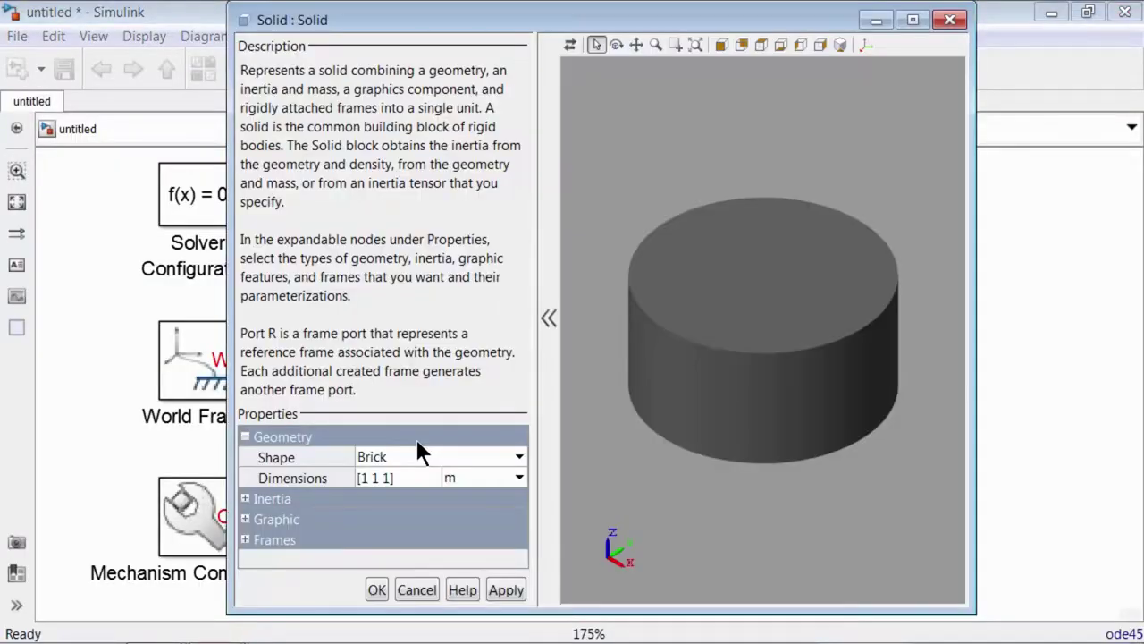
pyautogui.click(367, 475)
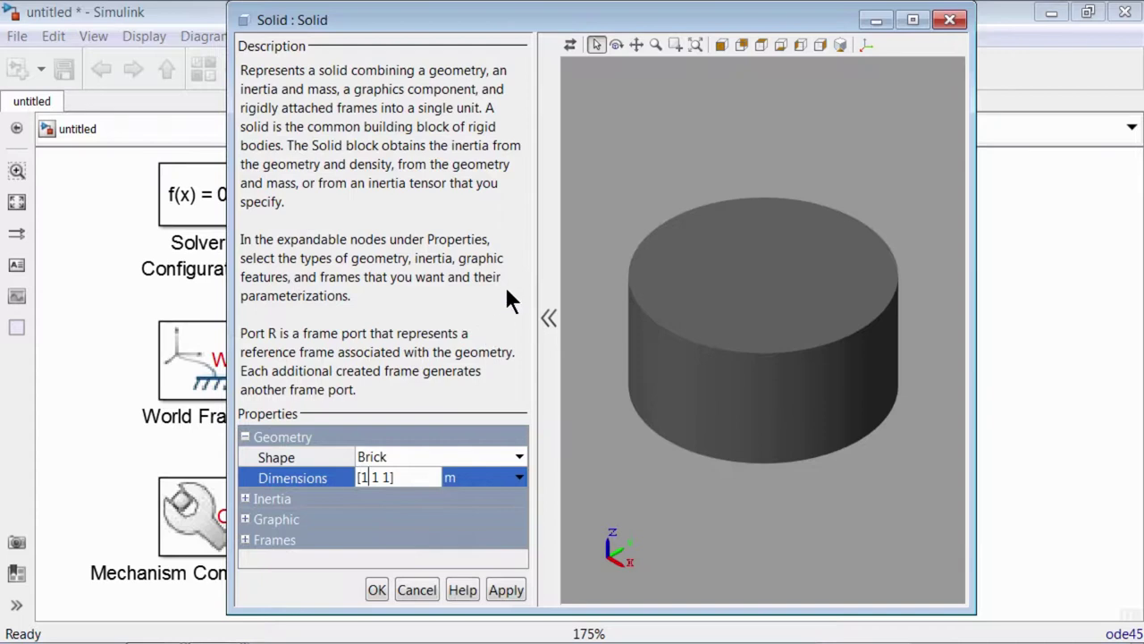
pyautogui.press('Delete')
pyautogui.write('chassis_l')
pyautogui.press('Right')
pyautogui.press('BackSpace')
pyautogui.write('chassis_w')
pyautogui.press('Right')
pyautogui.press('Right')
pyautogui.press('BackSpace')
pyautogui.write('chassis_l ch')
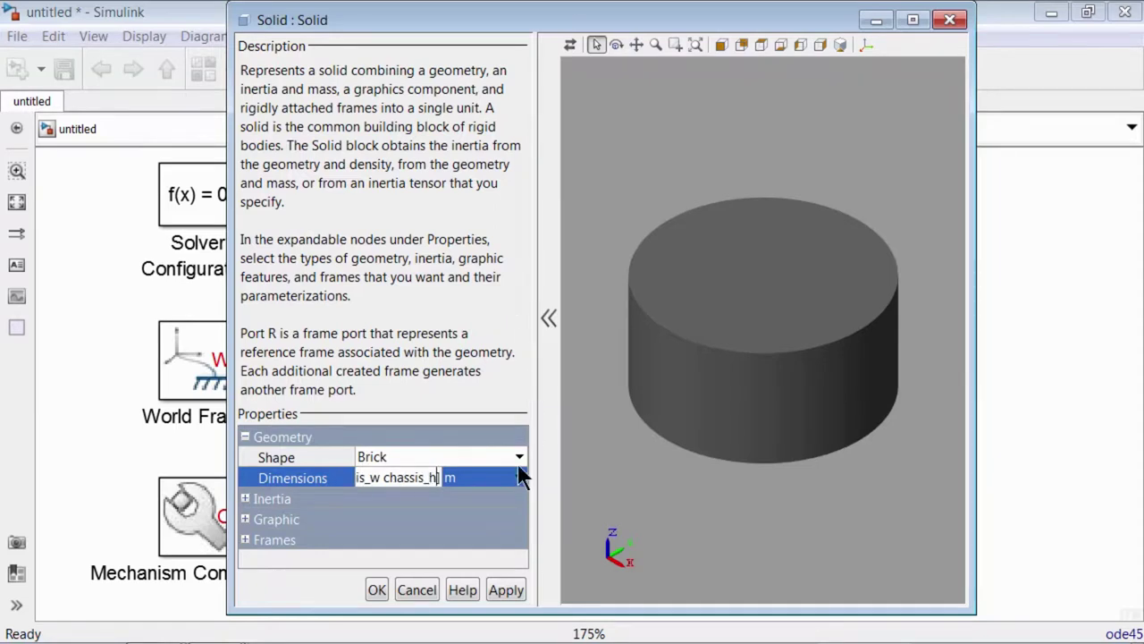
# Step: Set the brick's dimension units to cm, refresh the visualization and fit the solid to the view
pyautogui.click(477, 480)
pyautogui.write('cm')
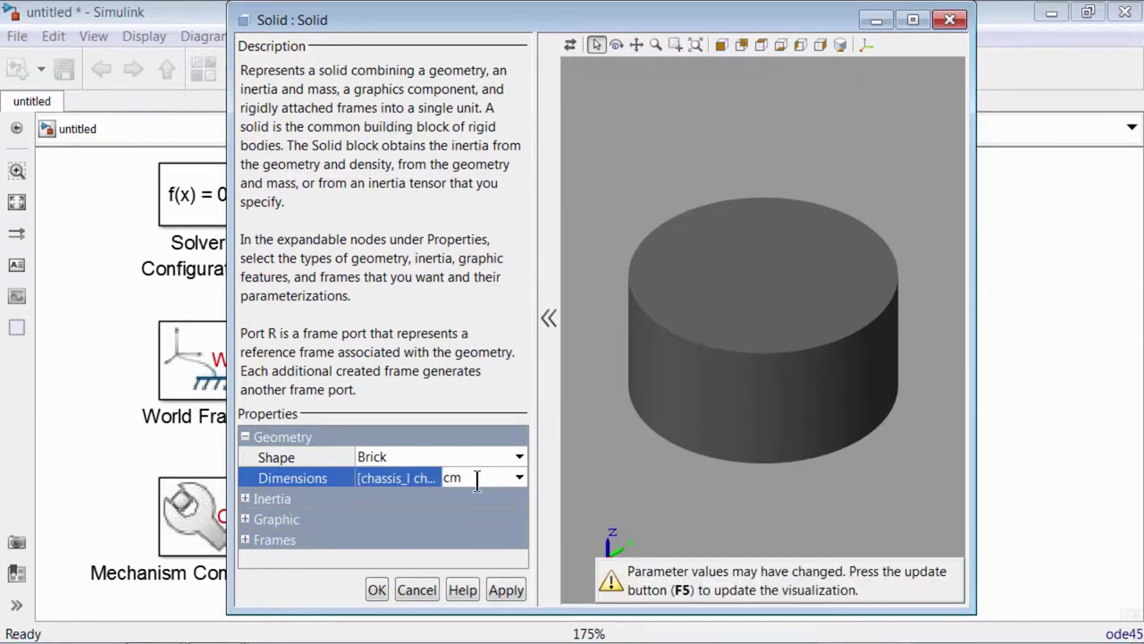
pyautogui.click(570, 45)
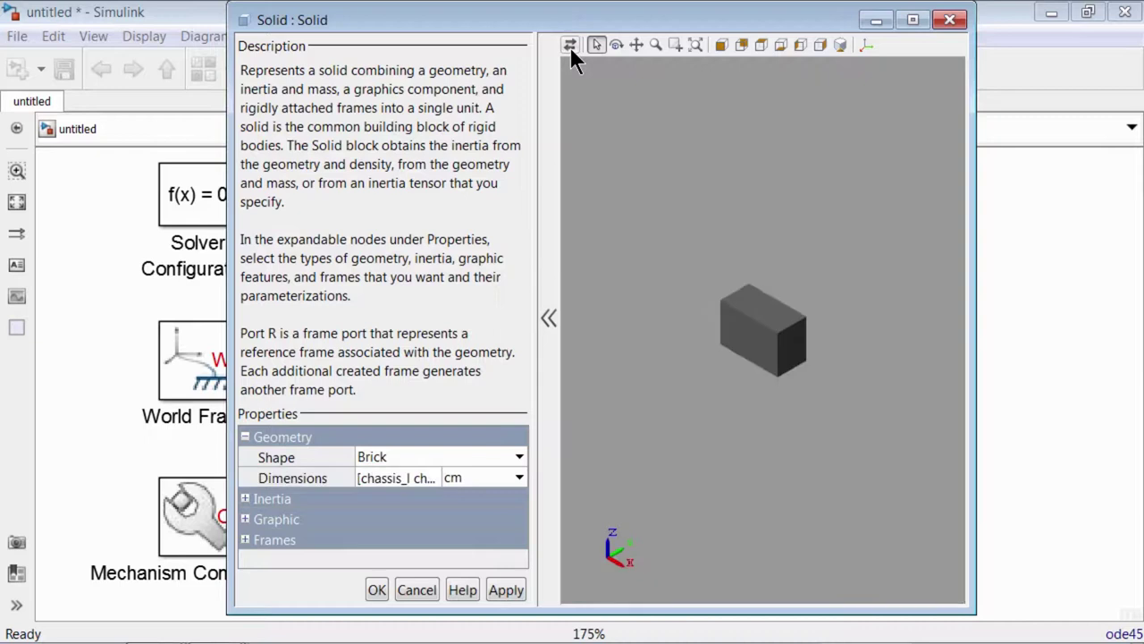
pyautogui.click(703, 48)
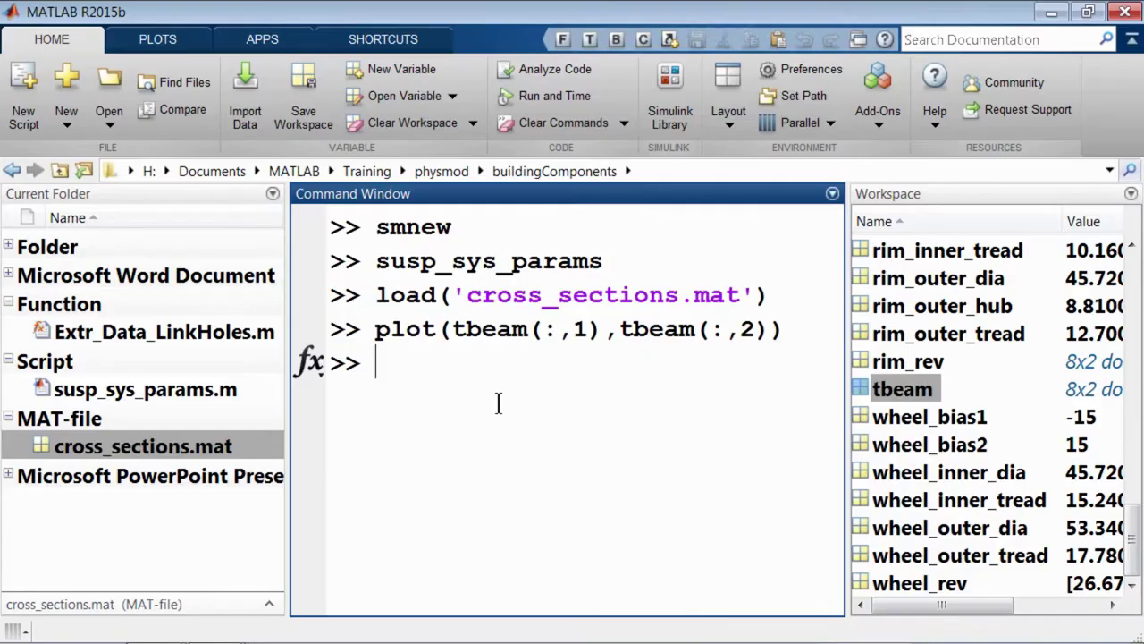
# Step: Open Extr_Data_LinkHoles.m for review and run suspArm = Extr_Data_LinkHoles(arm1_l,arm1_w,arm1_r,arm1_numHoles); in the MATLAB Command Window
pyautogui.doubleClick(234, 331)
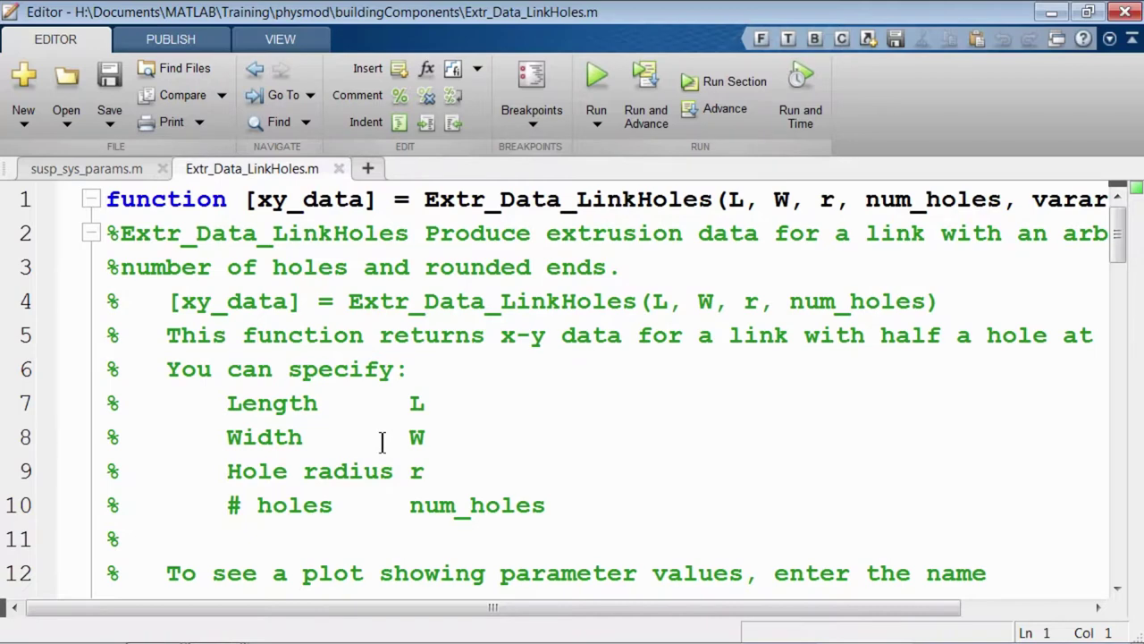
pyautogui.hotkey('alt', 'Tab')
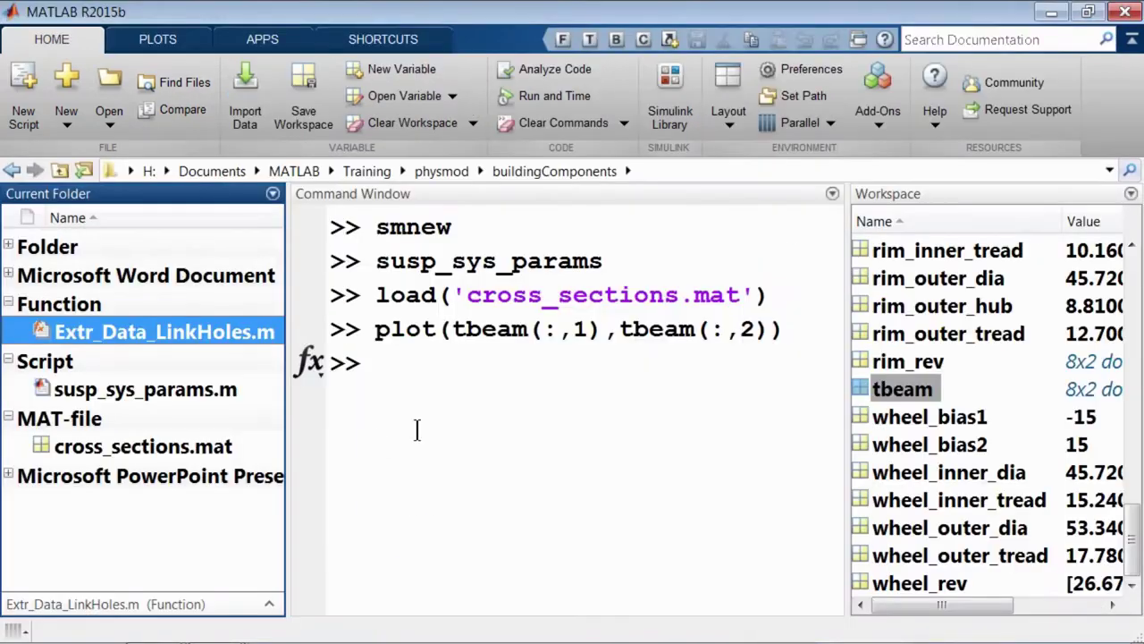
pyautogui.write('suspArm = Extr')
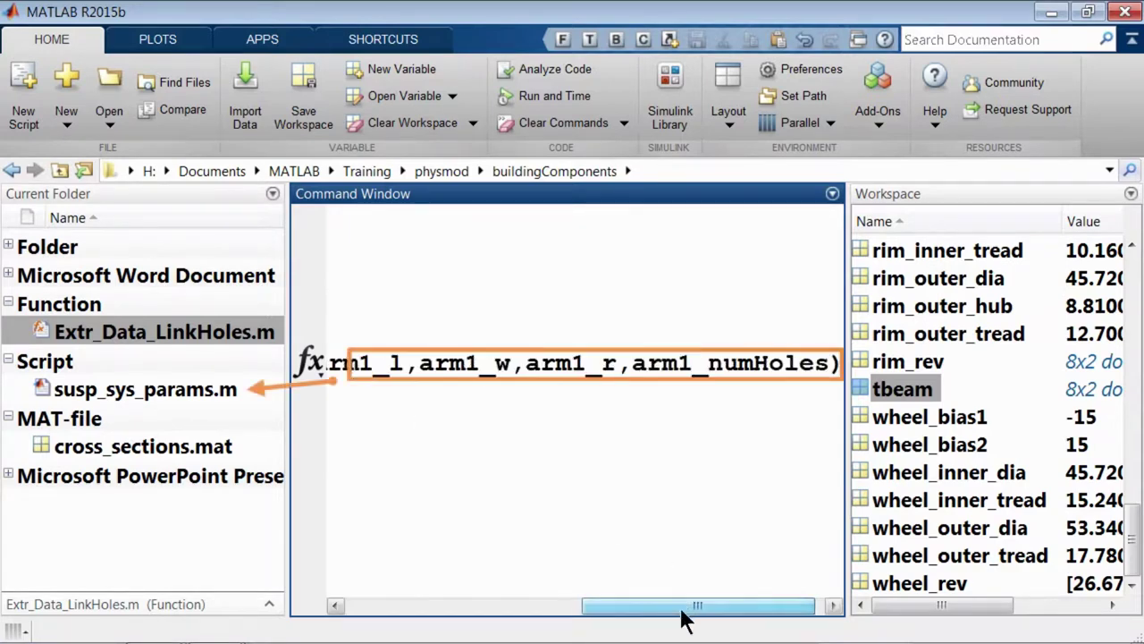
pyautogui.moveTo(685, 613)
pyautogui.mouseDown()
pyautogui.moveTo(669, 605)
pyautogui.moveTo(705, 618)
pyautogui.mouseUp()
pyautogui.press('Return')
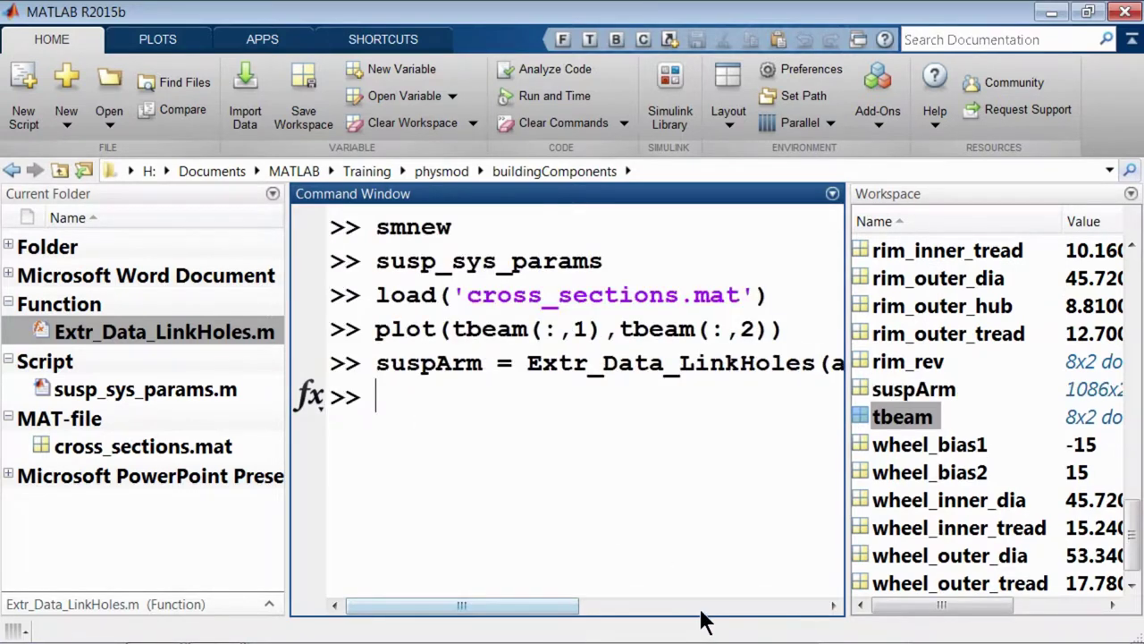
# Step: Plot the suspension arm outline with plot(suspArm(:,1),suspArm(:,2)); and minimize the figure after viewing it
pyautogui.click(1047, 392)
pyautogui.click(711, 450)
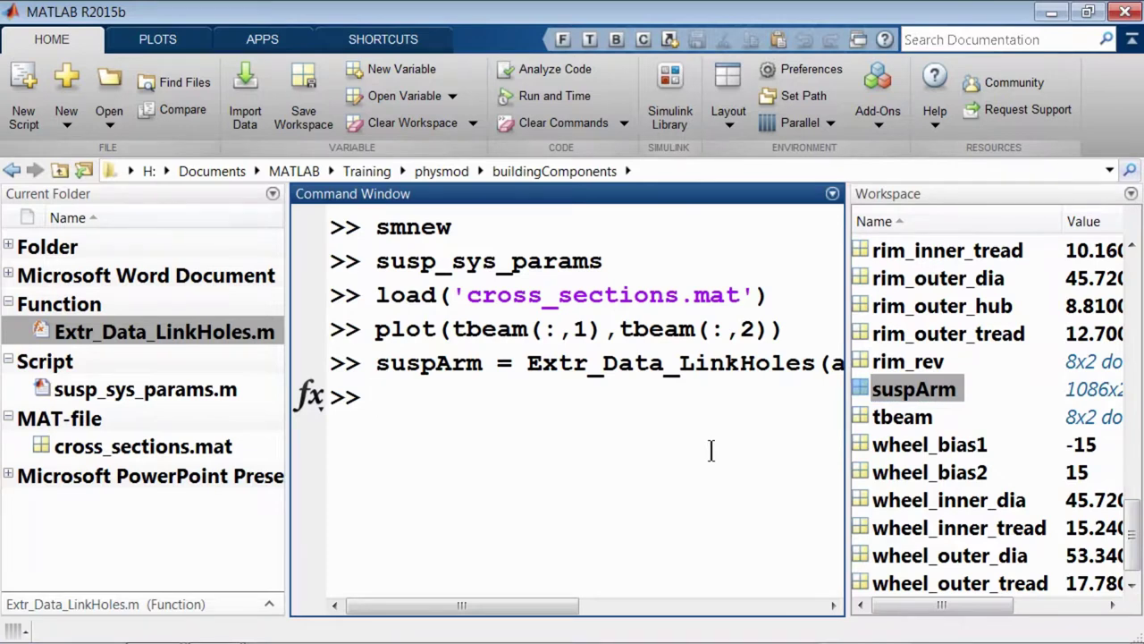
pyautogui.write('plot(suspArm(:,1),suspArm(:,2));')
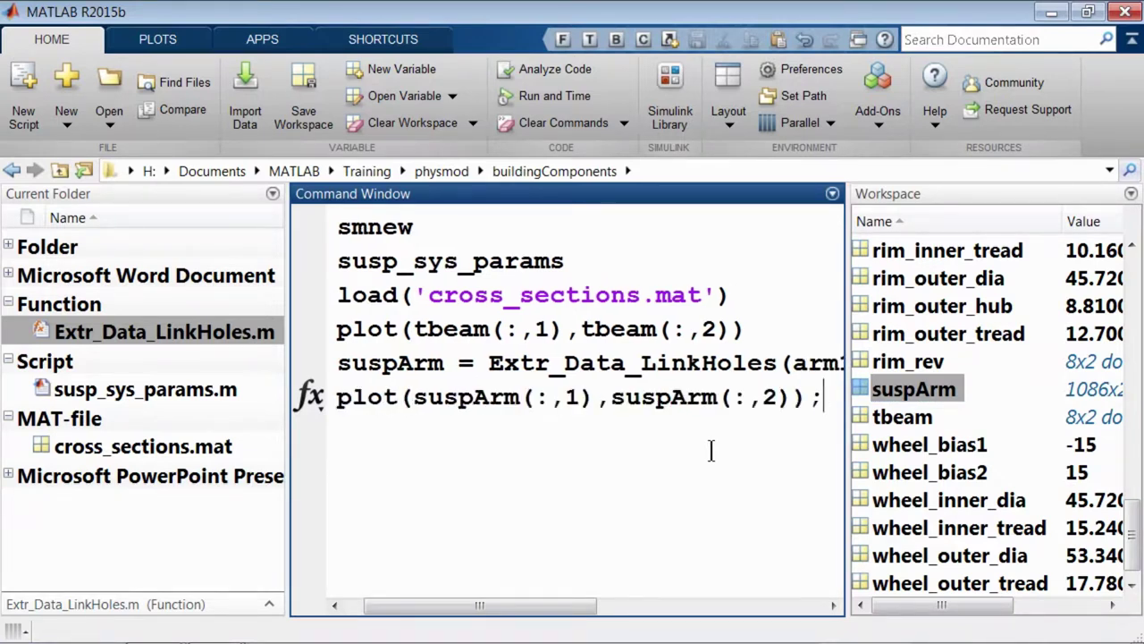
pyautogui.press('Return')
pyautogui.click(409, 98)
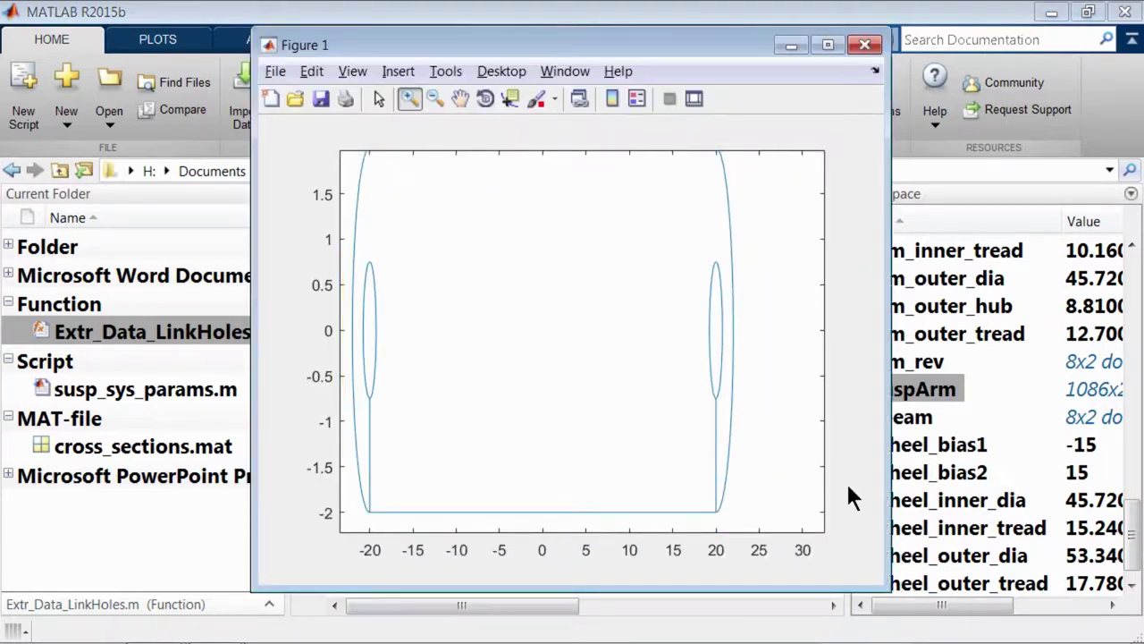
pyautogui.click(790, 45)
# Step: Copy the Extr_Data_LinkHoles(arm1_l,arm1_w,arm1_r,arm1_numHoles) call from the Command Window into the Solid block's General Extrusion cross-section
pyautogui.moveTo(528, 362); pyautogui.dragTo(831, 376)
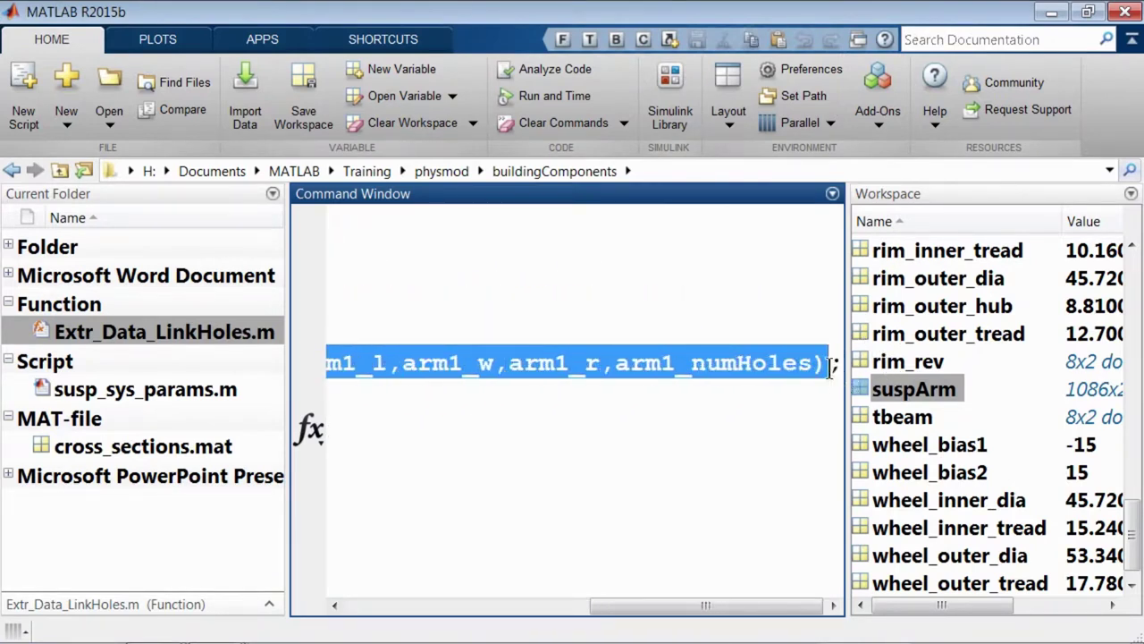
pyautogui.hotkey('alt', 'Tab')
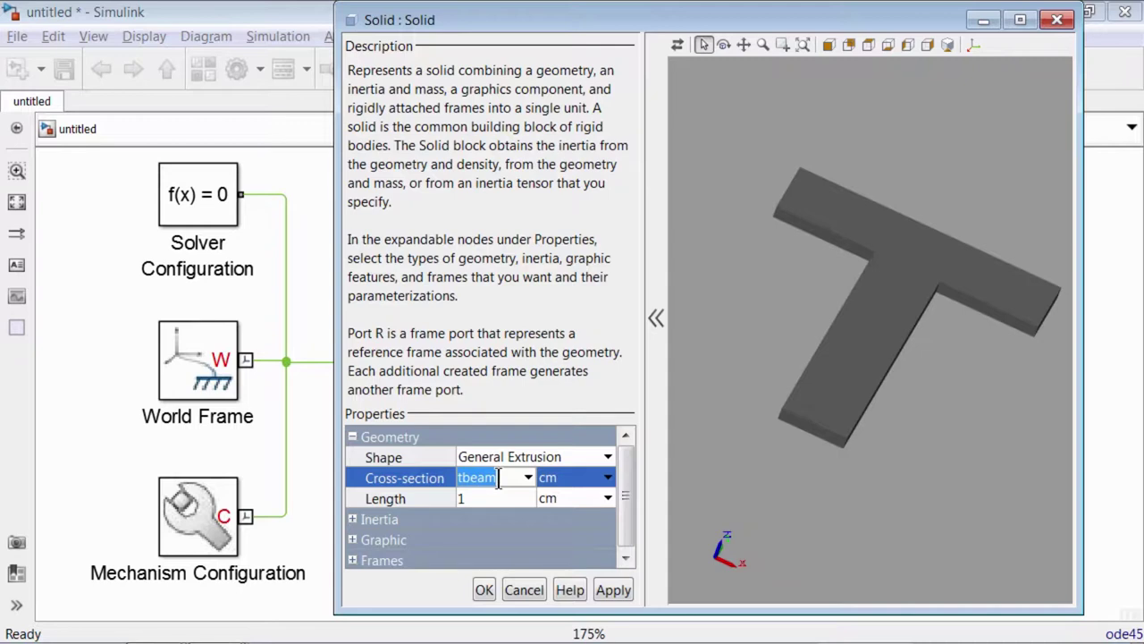
pyautogui.hotkey('ctrl', 'v')
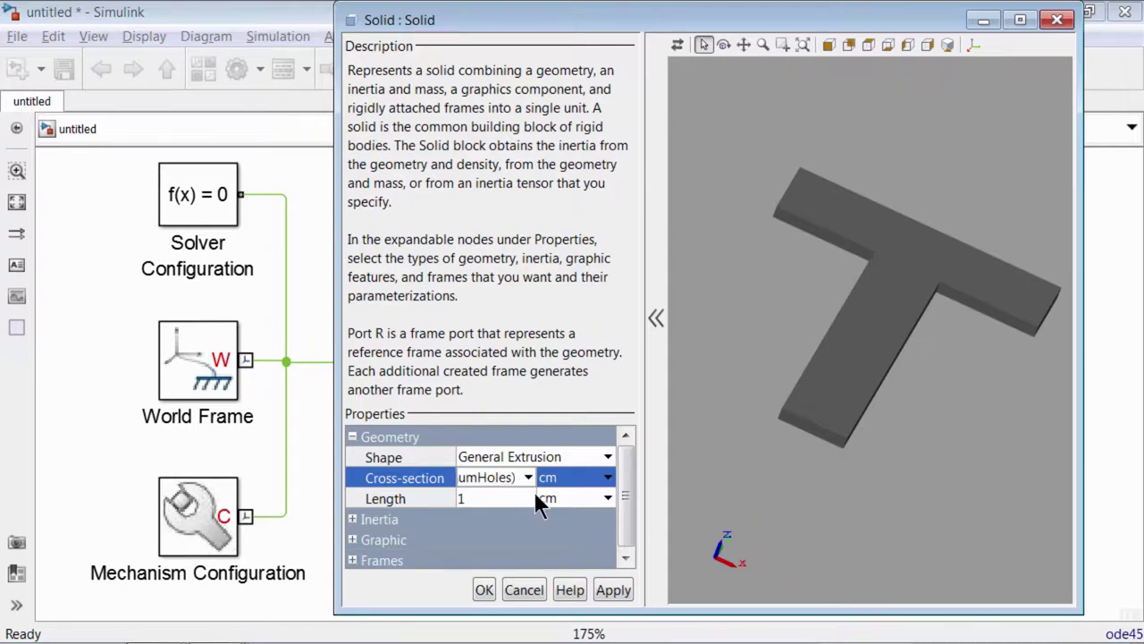
pyautogui.press('Home')
# Step: Set the extrusion length to arm1_extLength, refresh the visualization and fit the arm to the view
pyautogui.click(487, 497)
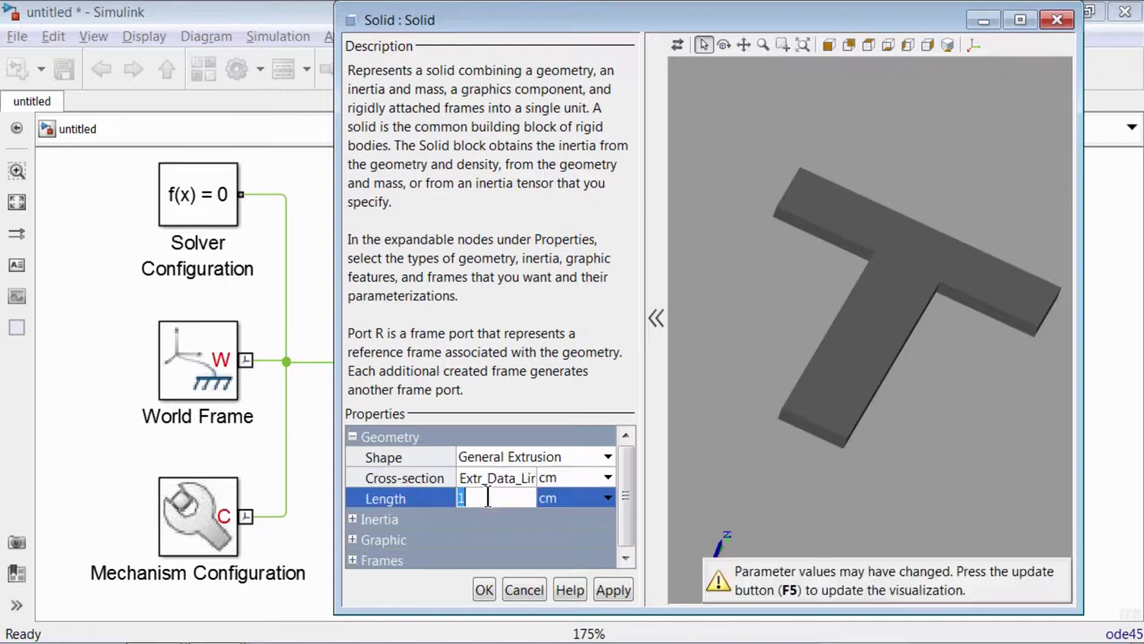
pyautogui.write('arm')
pyautogui.write('1_extLength')
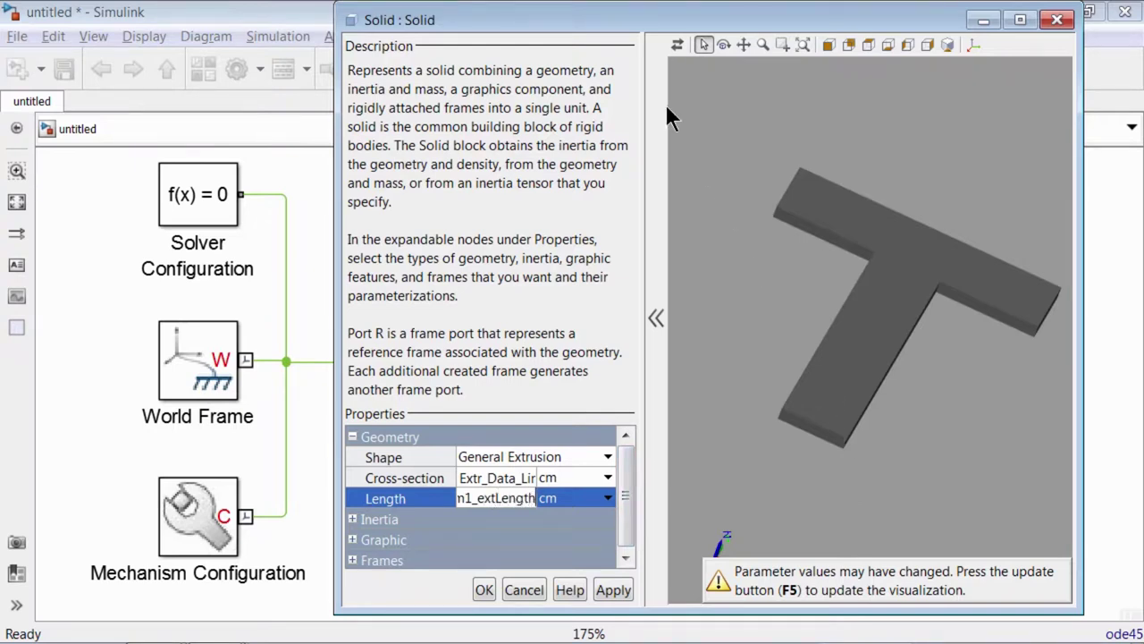
pyautogui.click(676, 43)
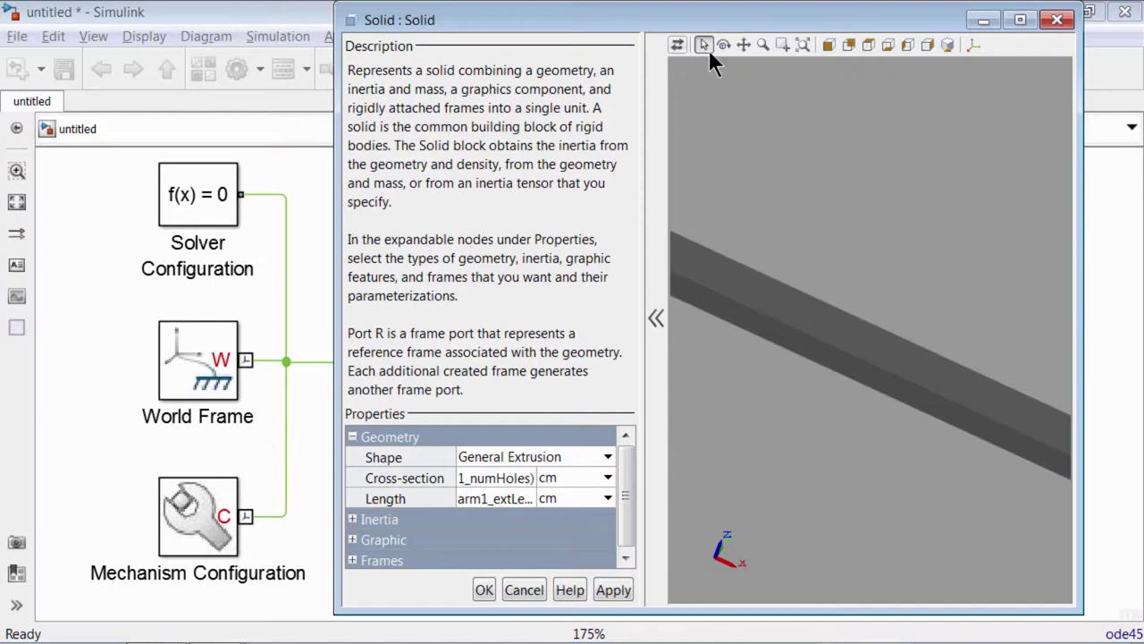
pyautogui.click(802, 43)
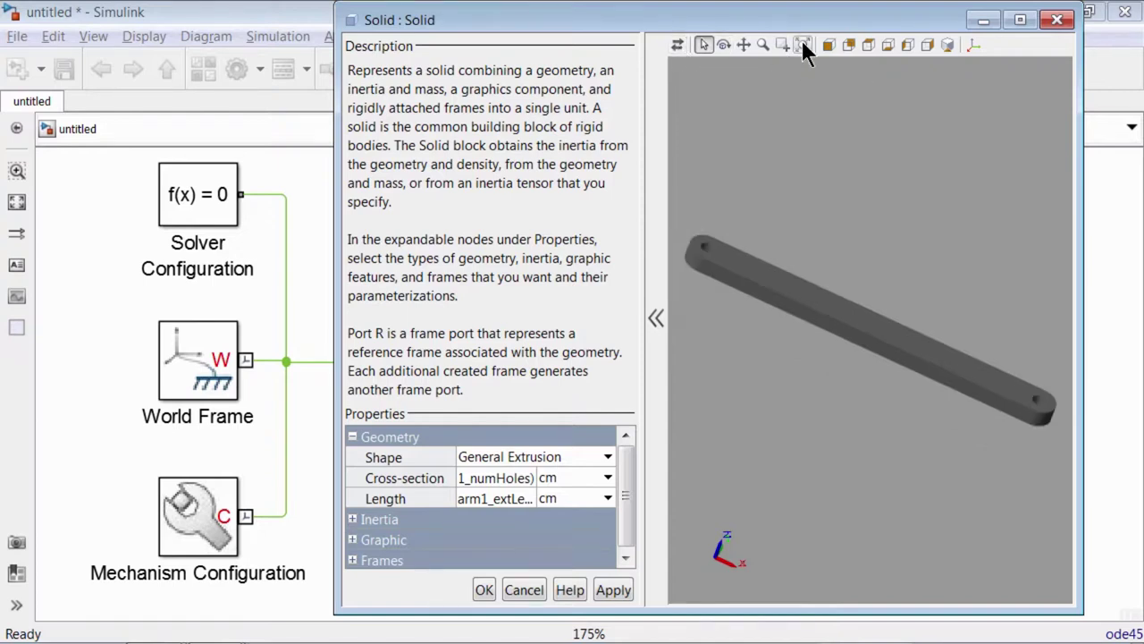
pyautogui.click(957, 45)
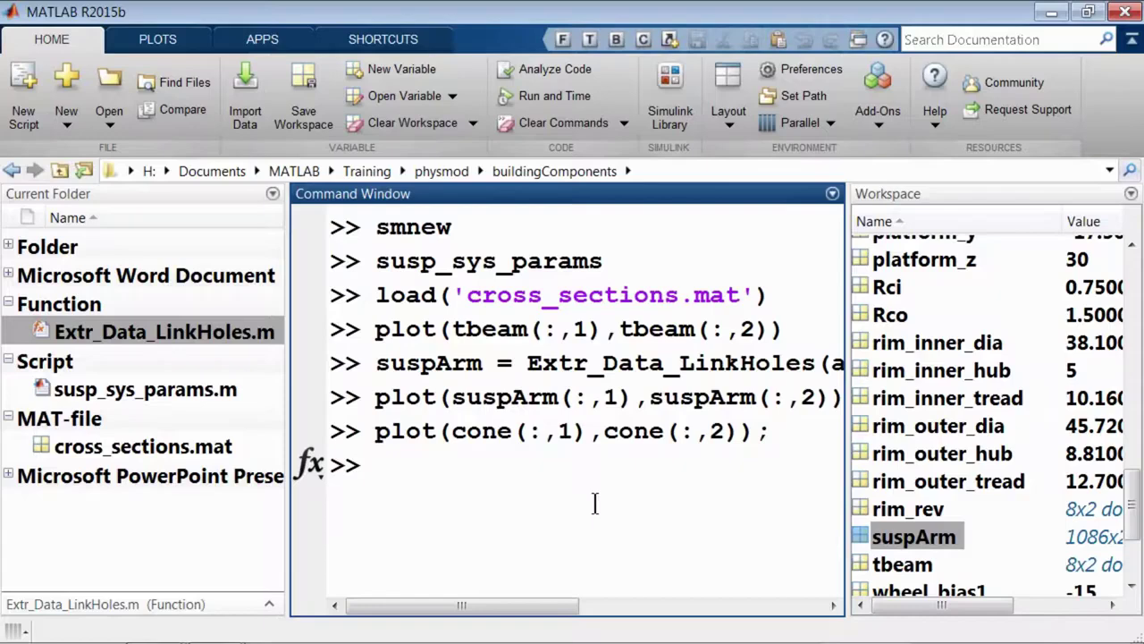
# Step: Plot the rim profile with plot(rim_rev(:,1),rim_rev(:,2)); and return to the Simulink model
pyautogui.write('plot(rim_rev(:,1),rim_rev(:,2));')
pyautogui.press('Return')
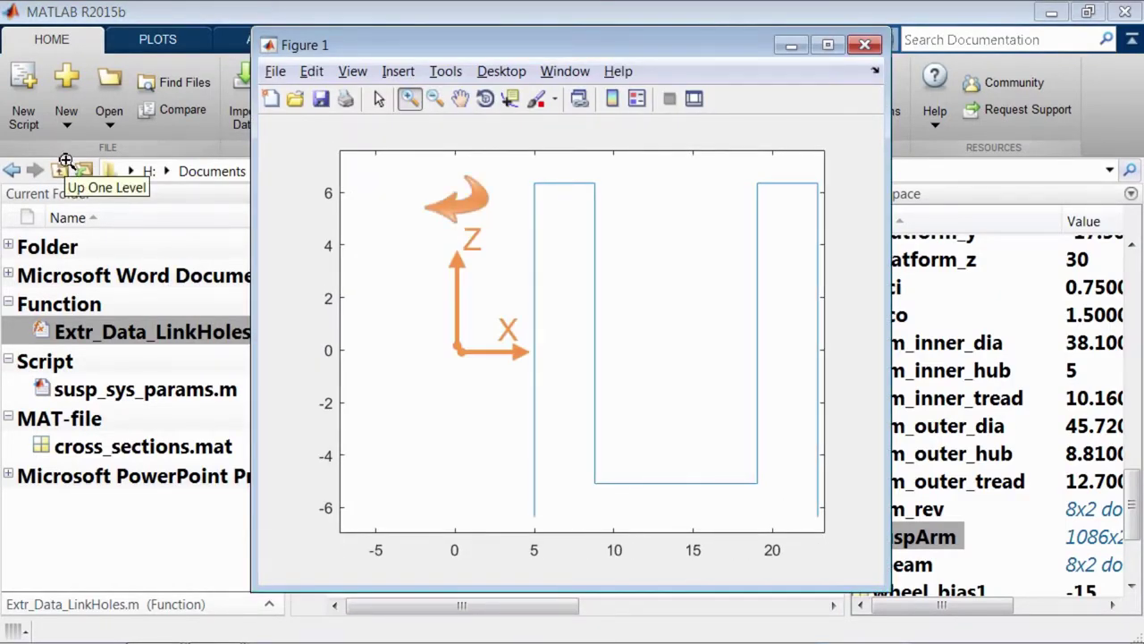
pyautogui.hotkey('alt', 'Tab')
# Step: Set the Solid block's revolution cross-section to rim_rev with a Full extent of revolution, and refresh the preview
pyautogui.doubleClick(803, 452)
pyautogui.click(154, 478)
pyautogui.write('rim_rev')
pyautogui.click(155, 497)
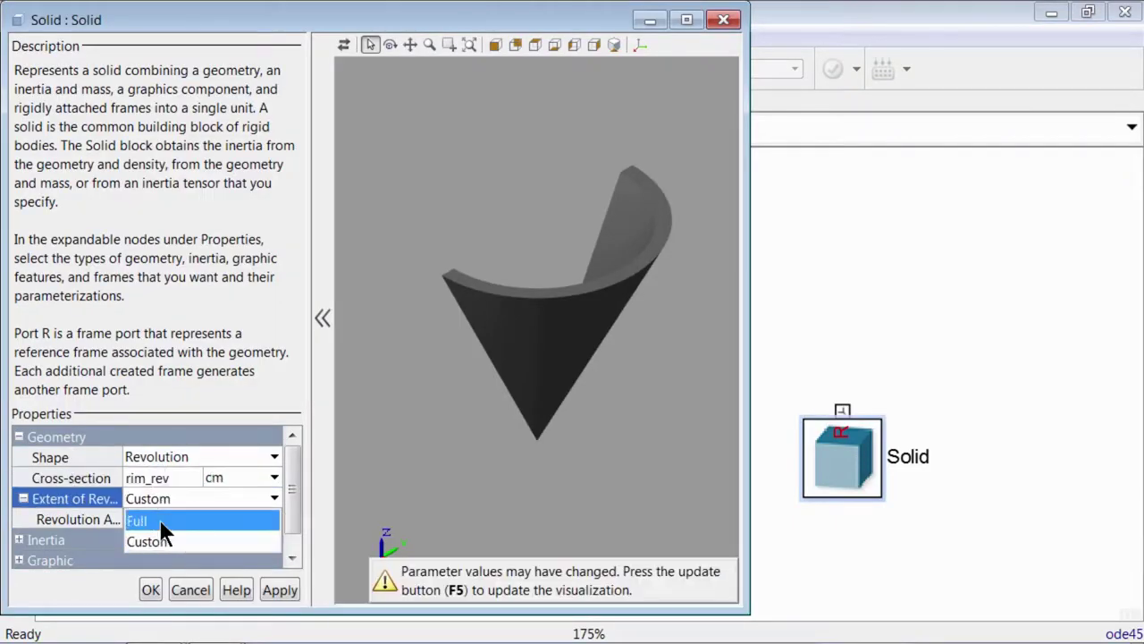
pyautogui.click(159, 519)
pyautogui.click(343, 47)
pyautogui.moveTo(531, 128); pyautogui.dragTo(643, 217)
pyautogui.click(466, 47)
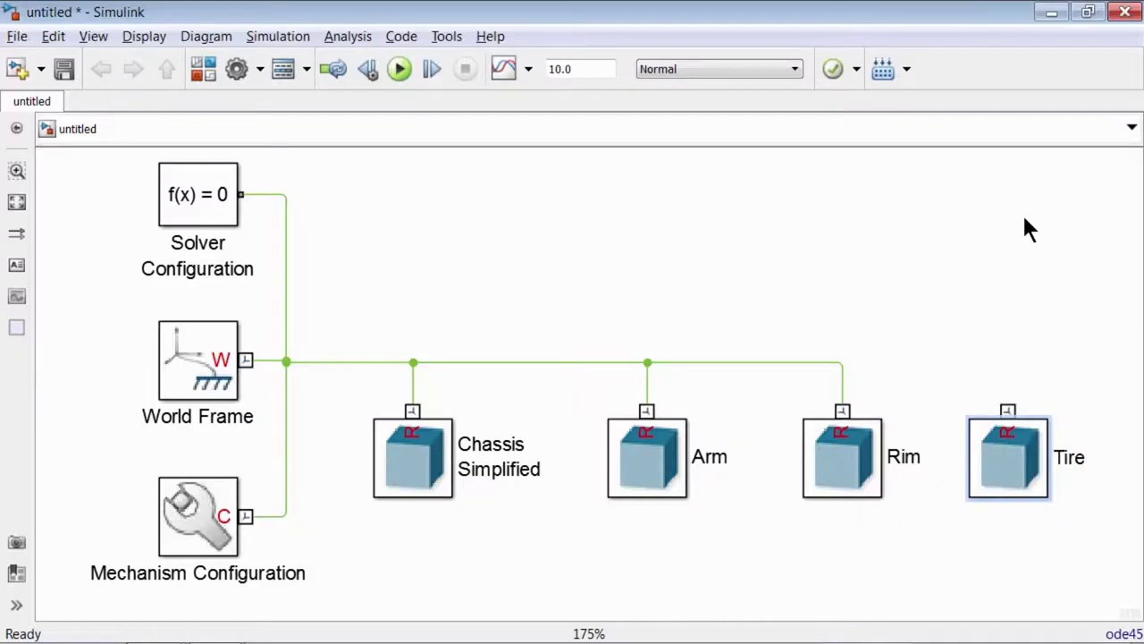
# Step: Set the Tire block's revolution cross-section to wheel_rev, refresh the visualization and rotate the preview to inspect it
pyautogui.click(1013, 273)
pyautogui.doubleClick(1021, 455)
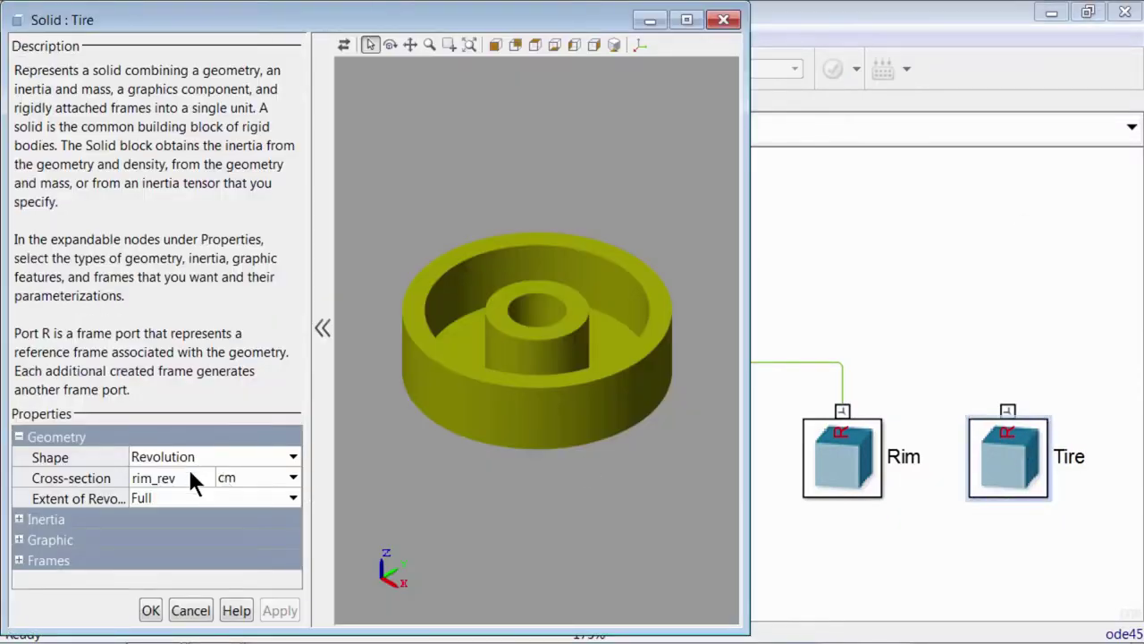
pyautogui.click(151, 480)
pyautogui.press('BackSpace')
pyautogui.press('BackSpace')
pyautogui.press('BackSpace')
pyautogui.write('wheel')
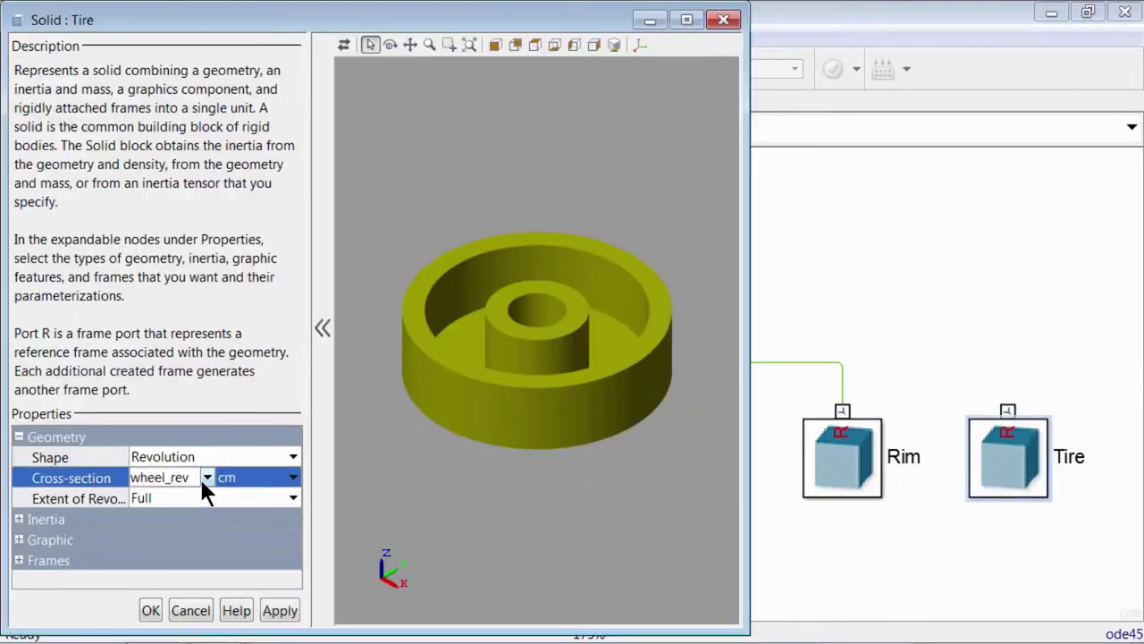
pyautogui.click(345, 45)
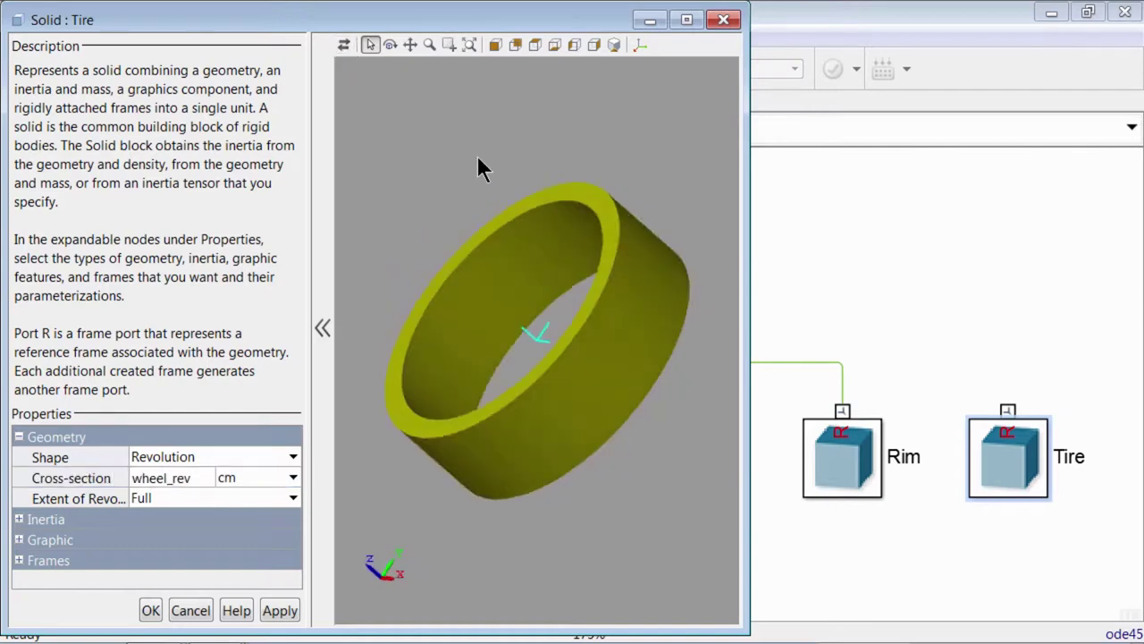
pyautogui.moveTo(501, 157); pyautogui.dragTo(457, 295)
# Step: Set the tire's inertia density to 1200 kg/(m^3)
pyautogui.click(19, 436)
pyautogui.click(19, 457)
pyautogui.click(166, 519)
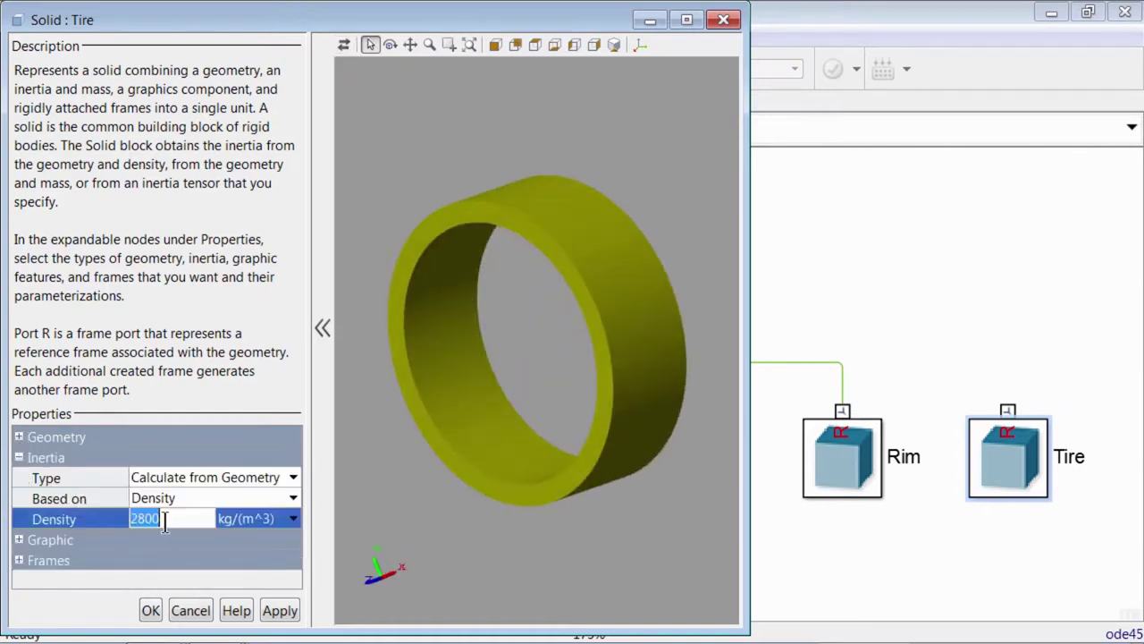
pyautogui.write('1200')
pyautogui.click(19, 457)
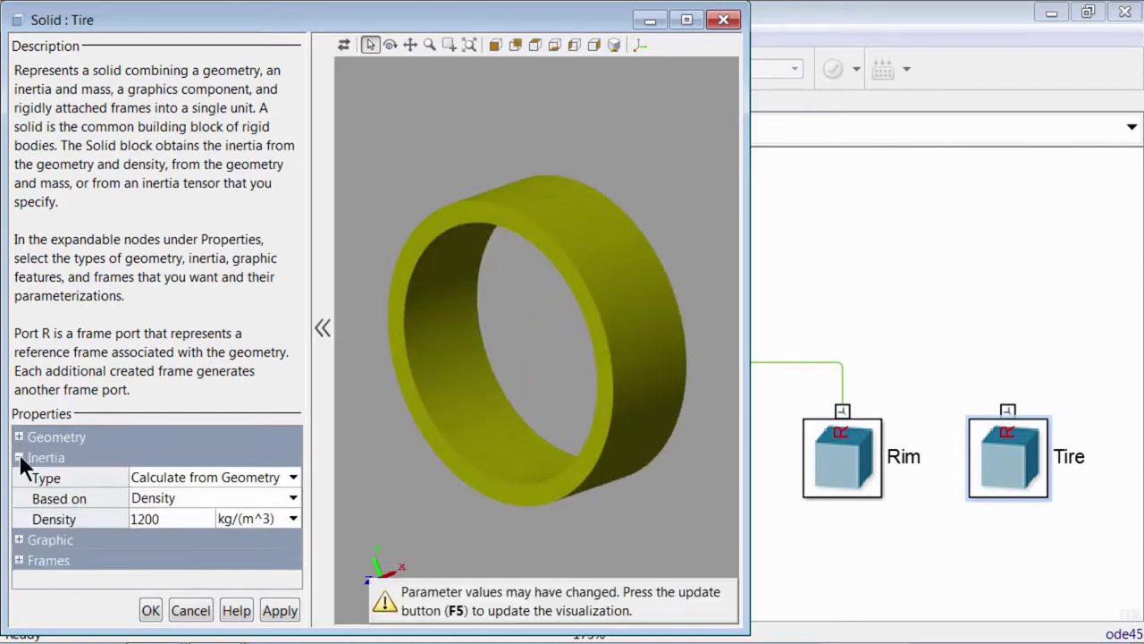
# Step: Set the tire's graphic color to dark gray [0.4 0.4 0.4] and accept the Solid block settings
pyautogui.click(19, 477)
pyautogui.click(23, 519)
pyautogui.click(210, 541)
pyautogui.click(201, 308)
pyautogui.click(298, 500)
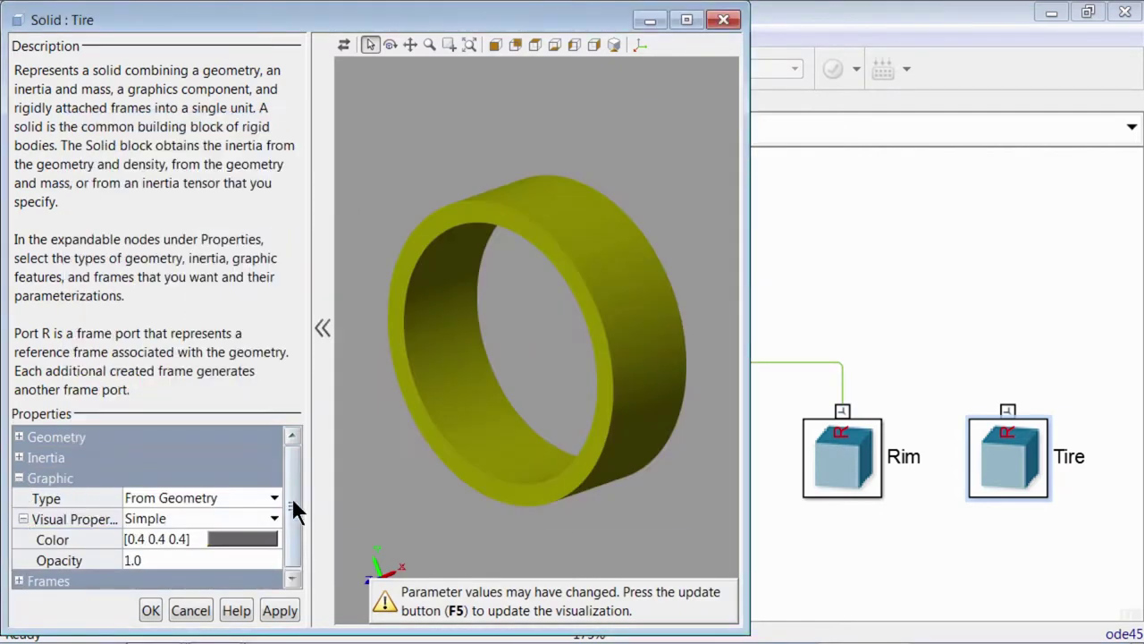
pyautogui.click(150, 610)
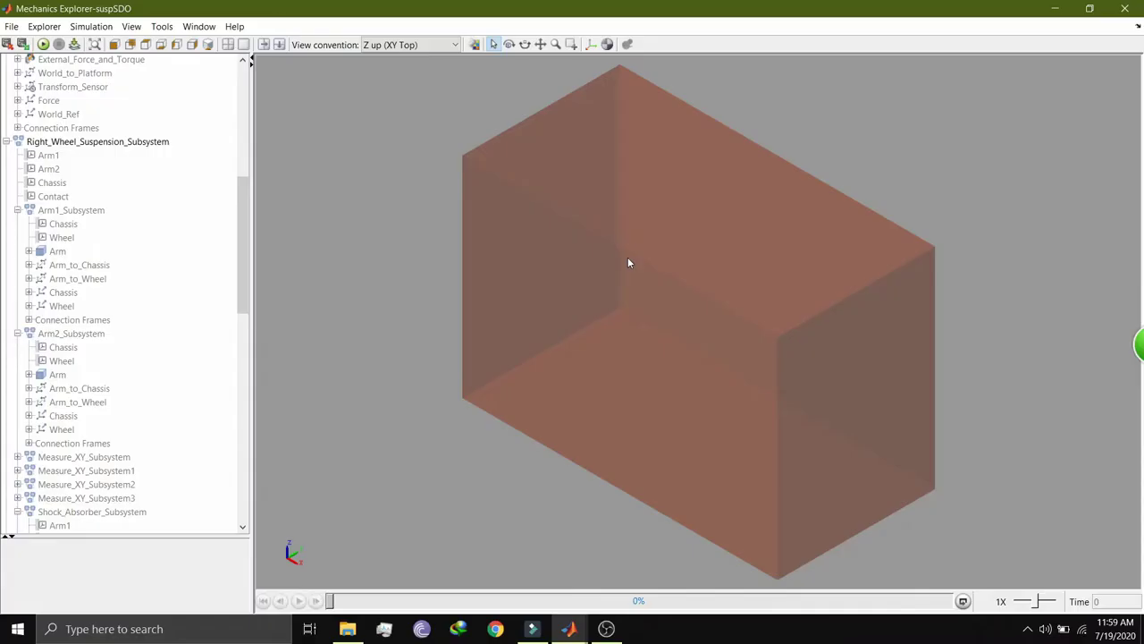
# Step: In Mechanics Explorer, show the Arm1_Subsystem and Arm2_Subsystem arms, the wheel and a further part of Right_Wheel_Suspension_Subsystem
pyautogui.scroll(-5, 626, 256)
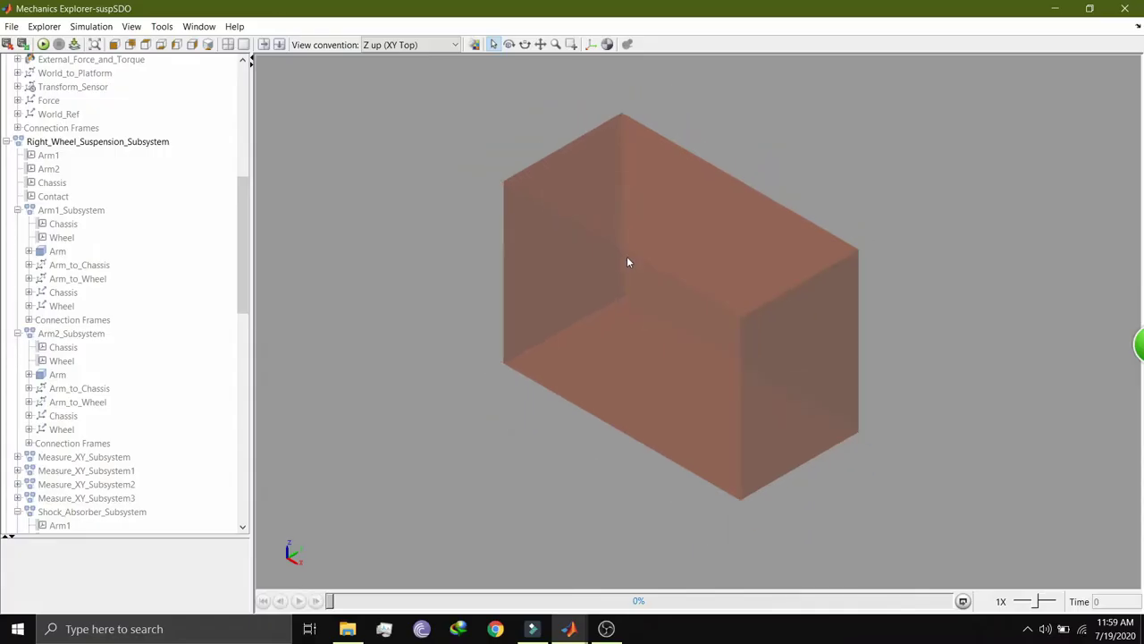
pyautogui.click(63, 251)
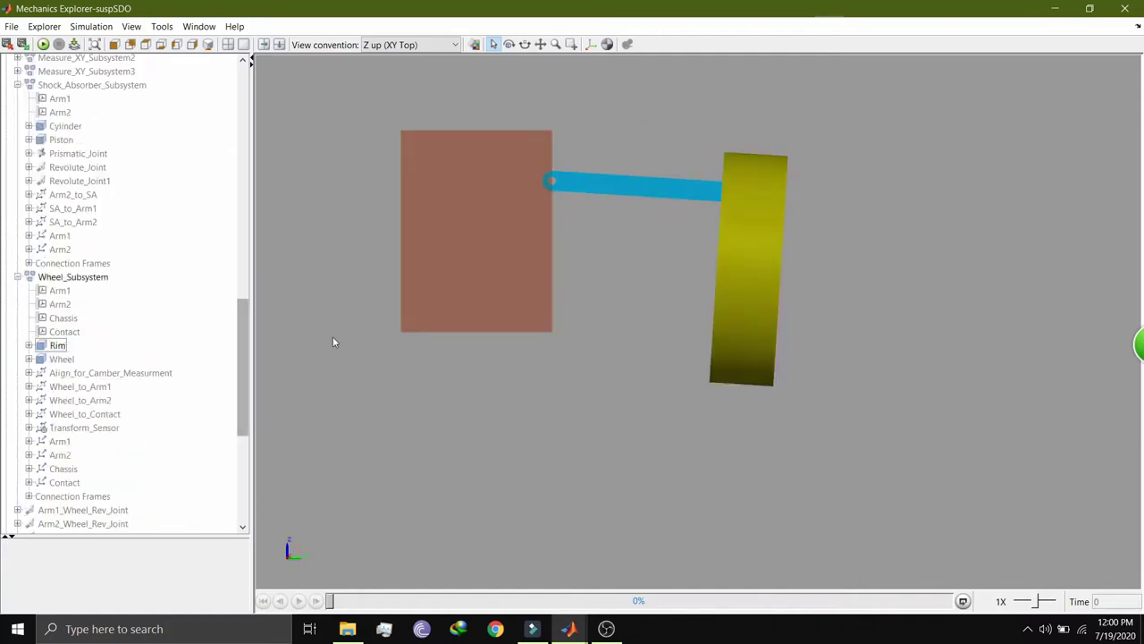
pyautogui.rightClick(77, 359)
pyautogui.click(82, 370)
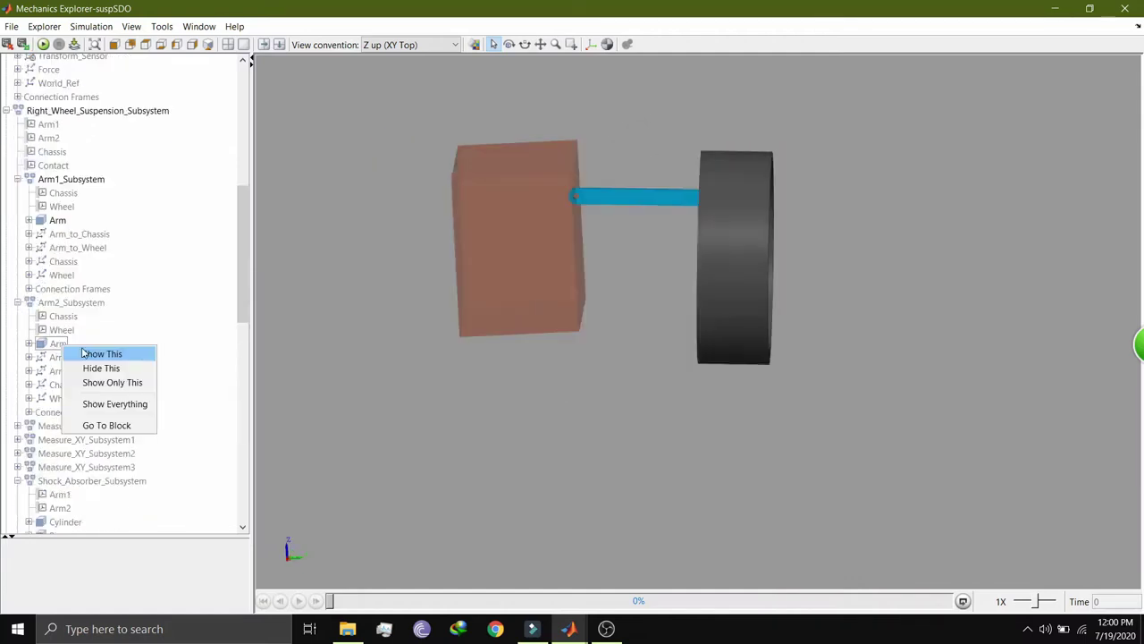
pyautogui.click(89, 353)
pyautogui.scroll(-5, 119, 309)
pyautogui.rightClick(77, 306)
pyautogui.click(83, 316)
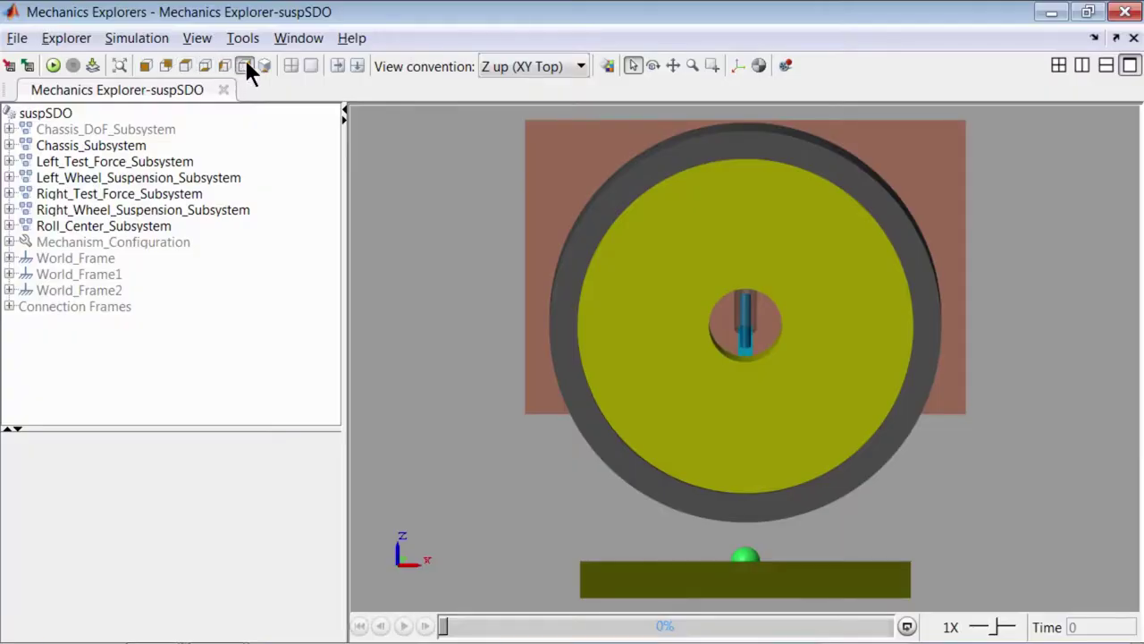
# Step: Switch the suspension model to the right view, run the simulation and pause the animation
pyautogui.click(244, 65)
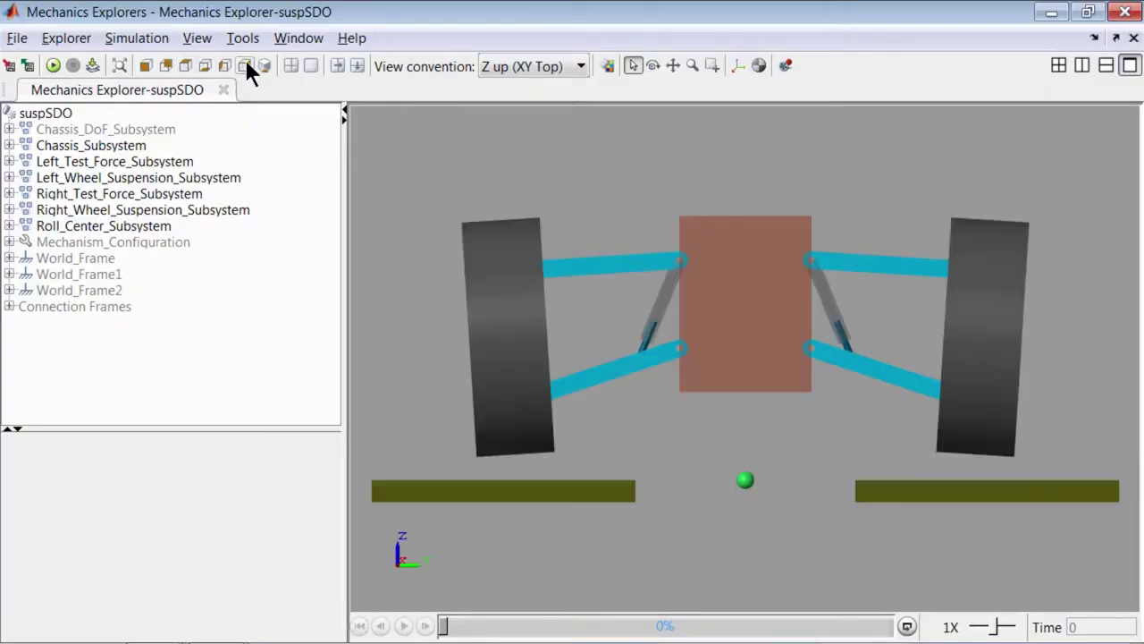
pyautogui.click(52, 65)
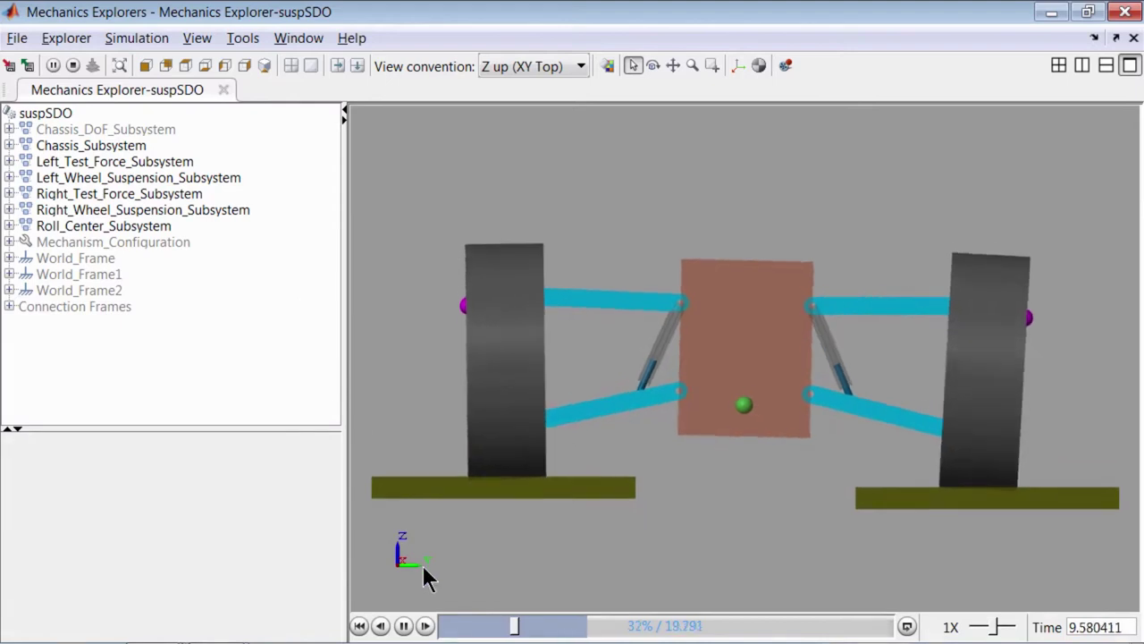
pyautogui.click(404, 626)
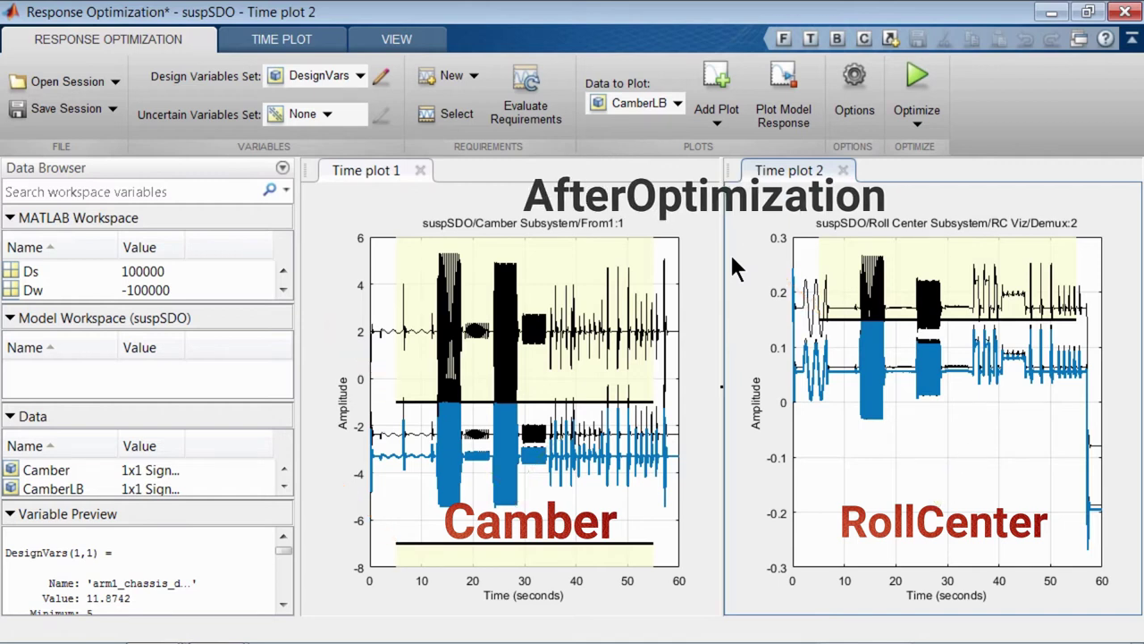
# Step: In the Response Optimization tool, open DesignVars from the data list, enlarge its preview and examine the optimized values of both arm1 design variables
pyautogui.click(283, 489)
pyautogui.click(284, 489)
pyautogui.click(284, 489)
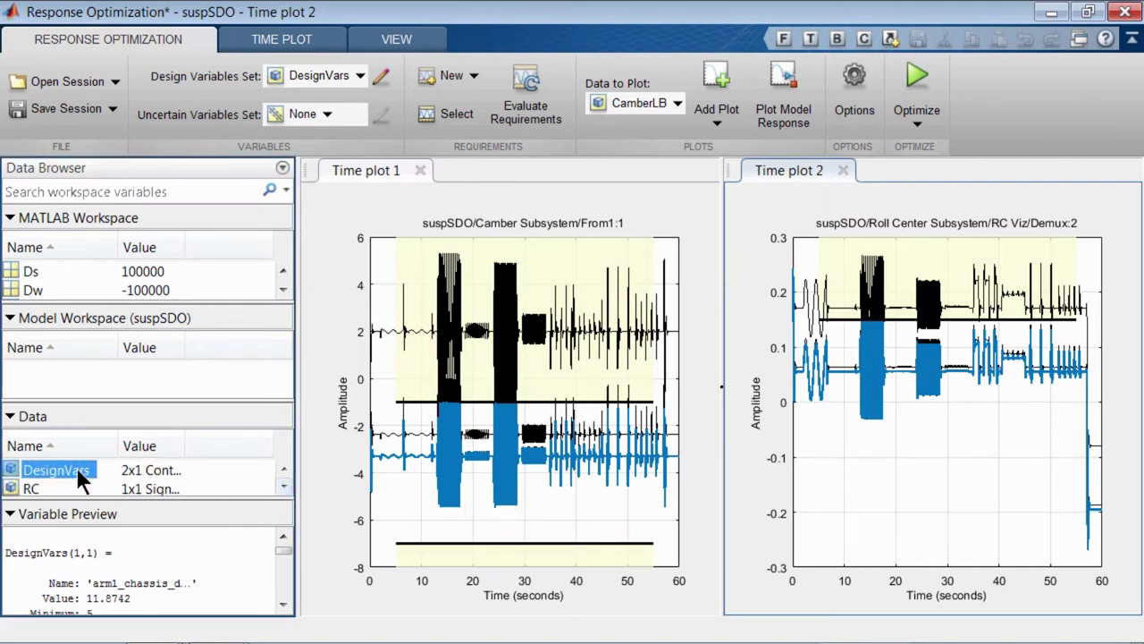
pyautogui.moveTo(79, 478)
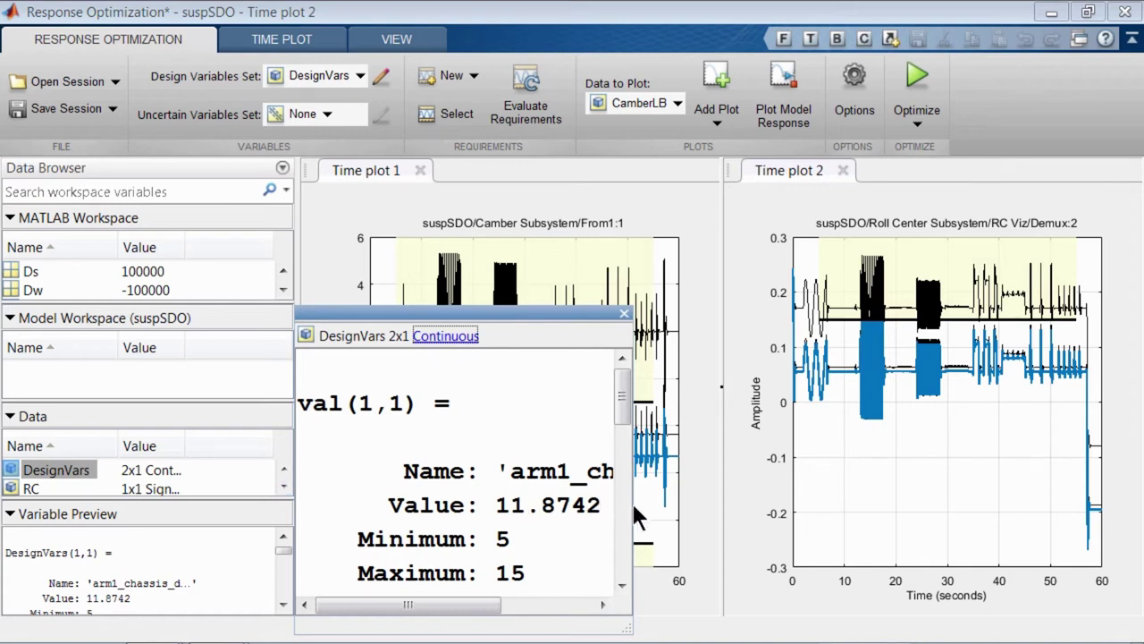
pyautogui.moveTo(703, 629); pyautogui.dragTo(829, 635)
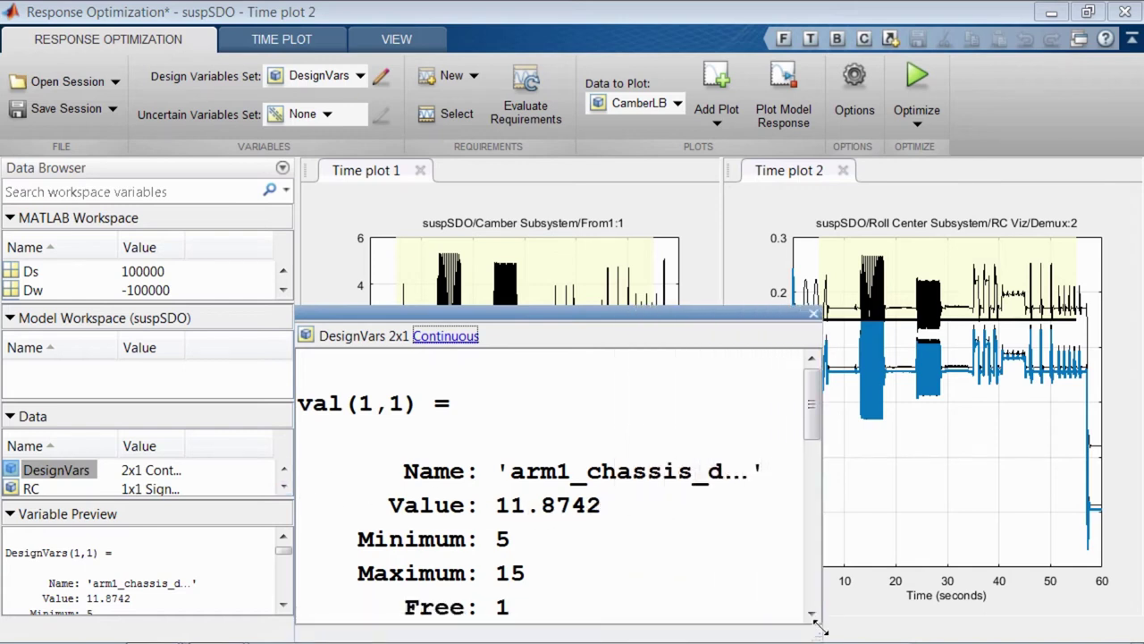
pyautogui.scroll(-2, 815, 402)
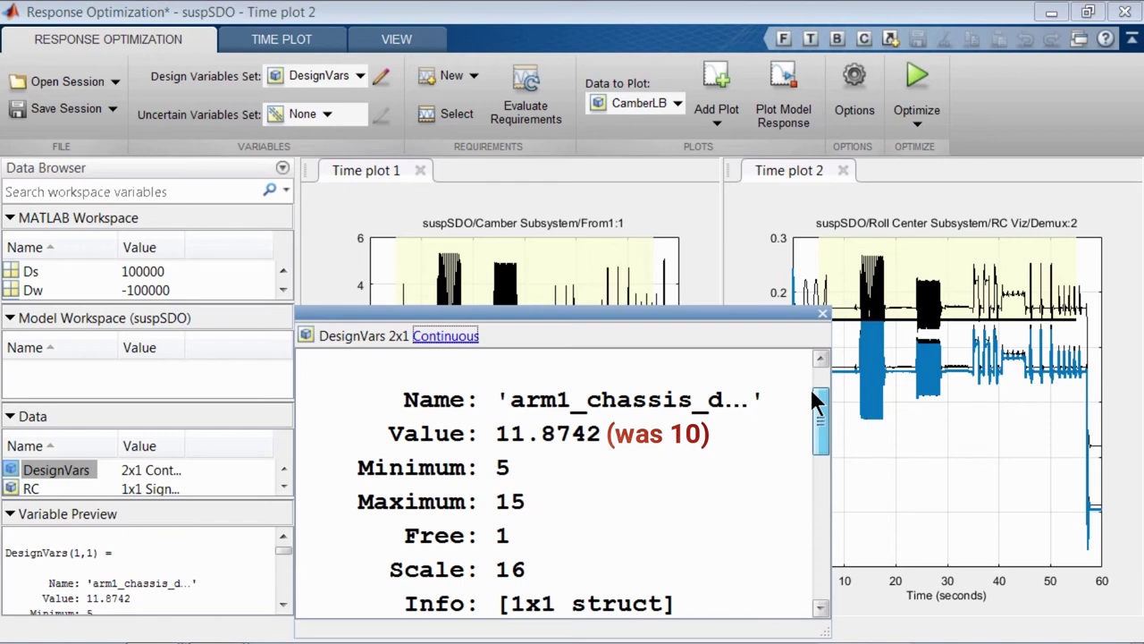
pyautogui.moveTo(811, 392); pyautogui.dragTo(803, 492)
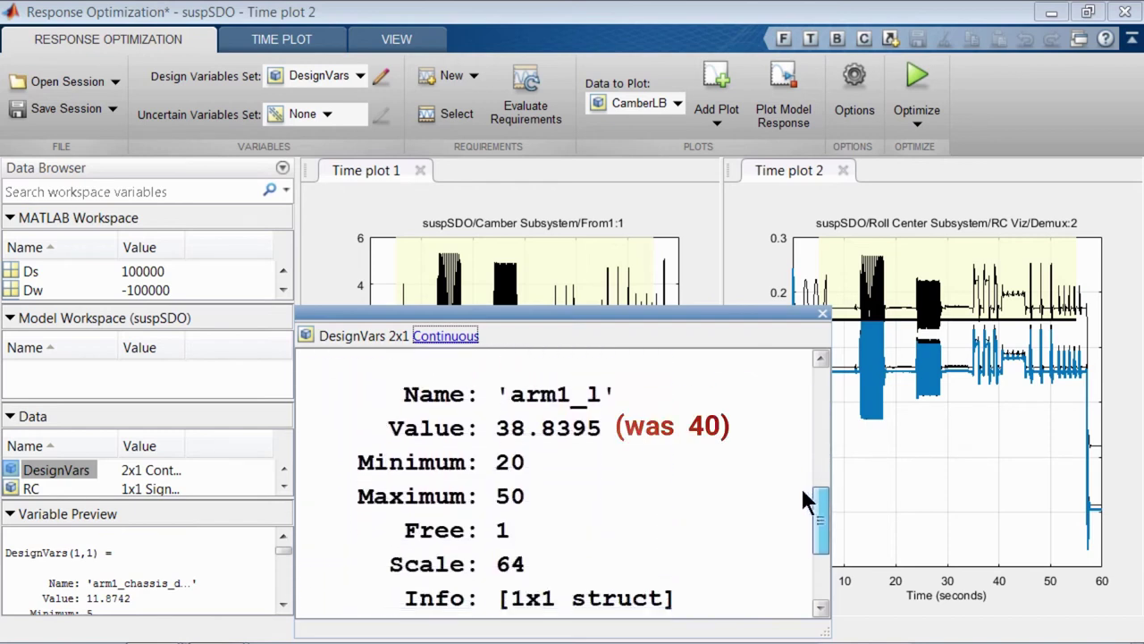